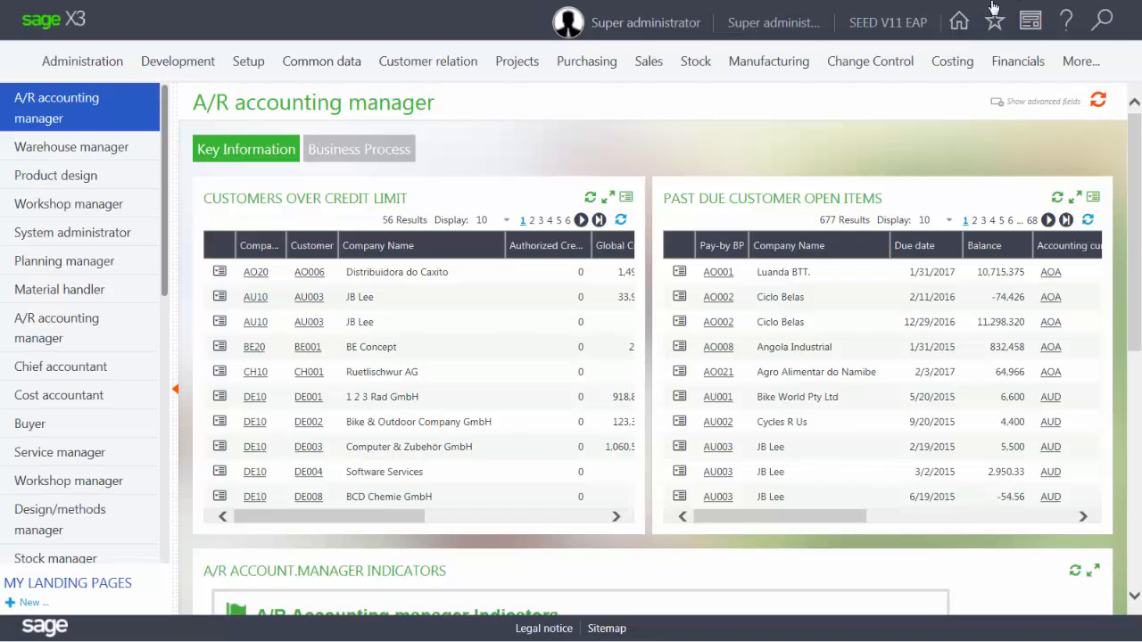
Step: Open the Reports area of the application and bring up its data load settings for companies and years
{"action": "left_click", "coordinate": [1079, 60]}
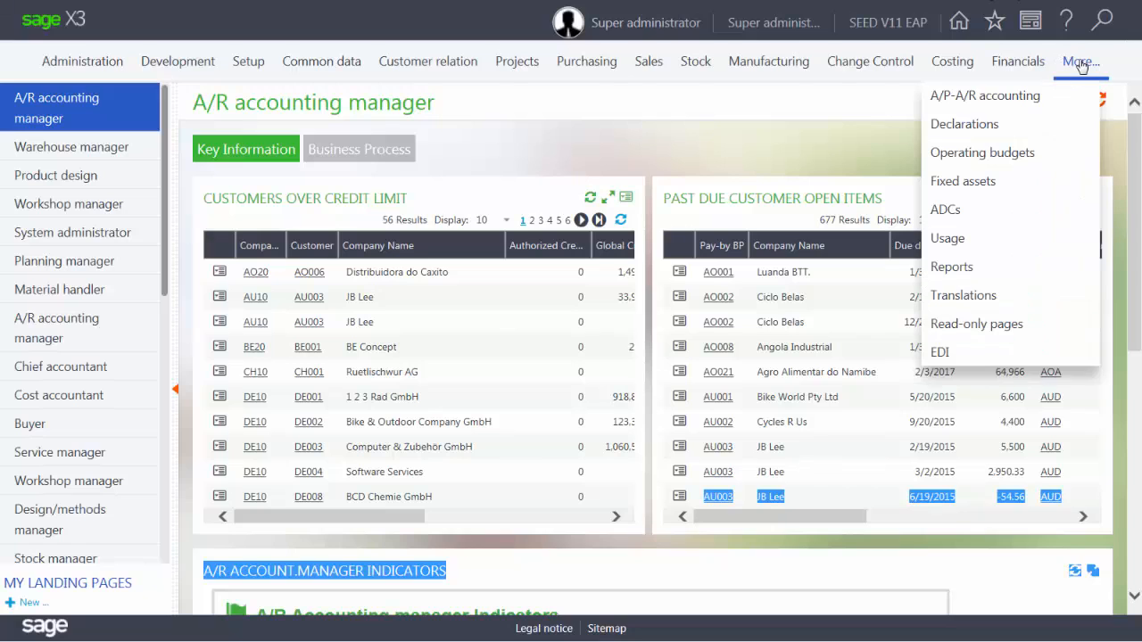
{"action": "left_click", "coordinate": [960, 272]}
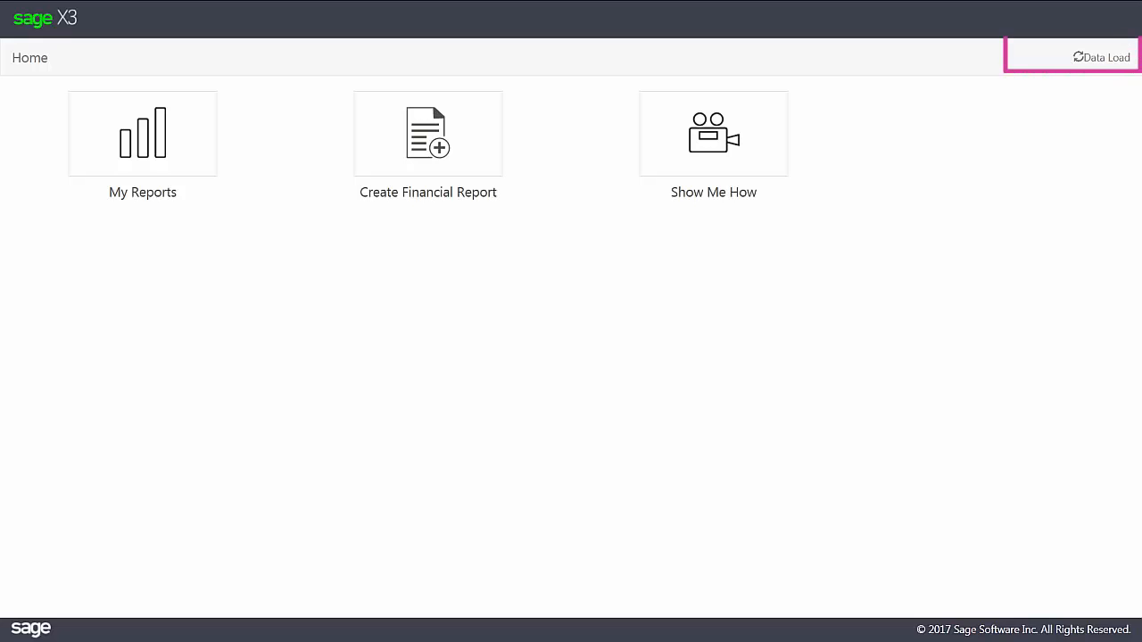
{"action": "left_click", "coordinate": [1100, 66]}
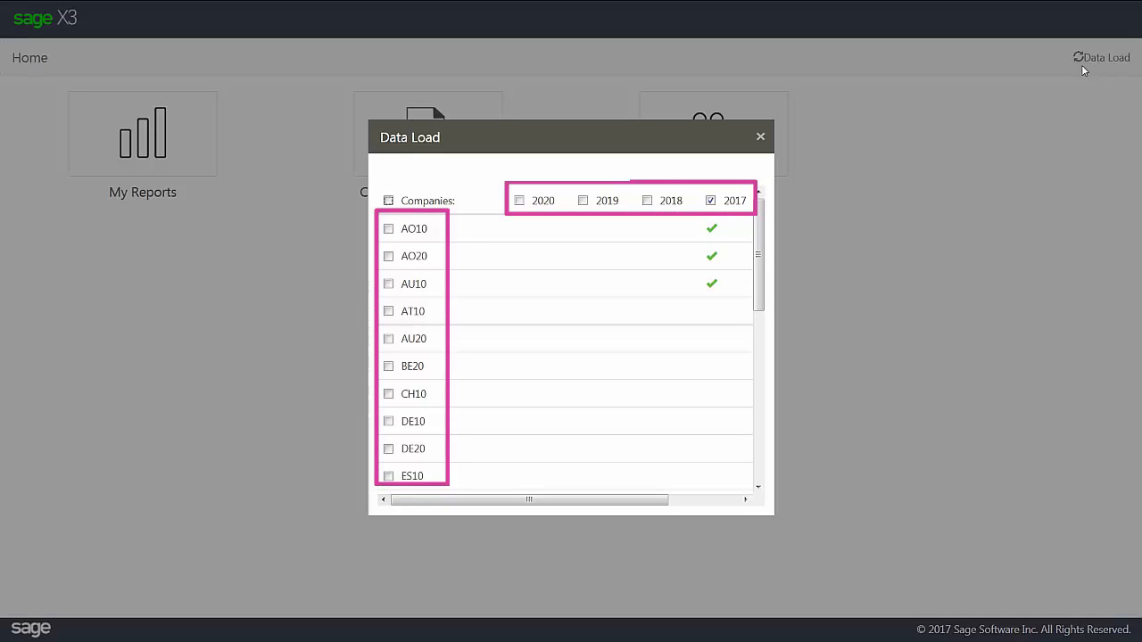
Step: Try selecting all companies for the data load, exclude AO20 and AO10, and clear the whole company selection
{"action": "left_click", "coordinate": [388, 202]}
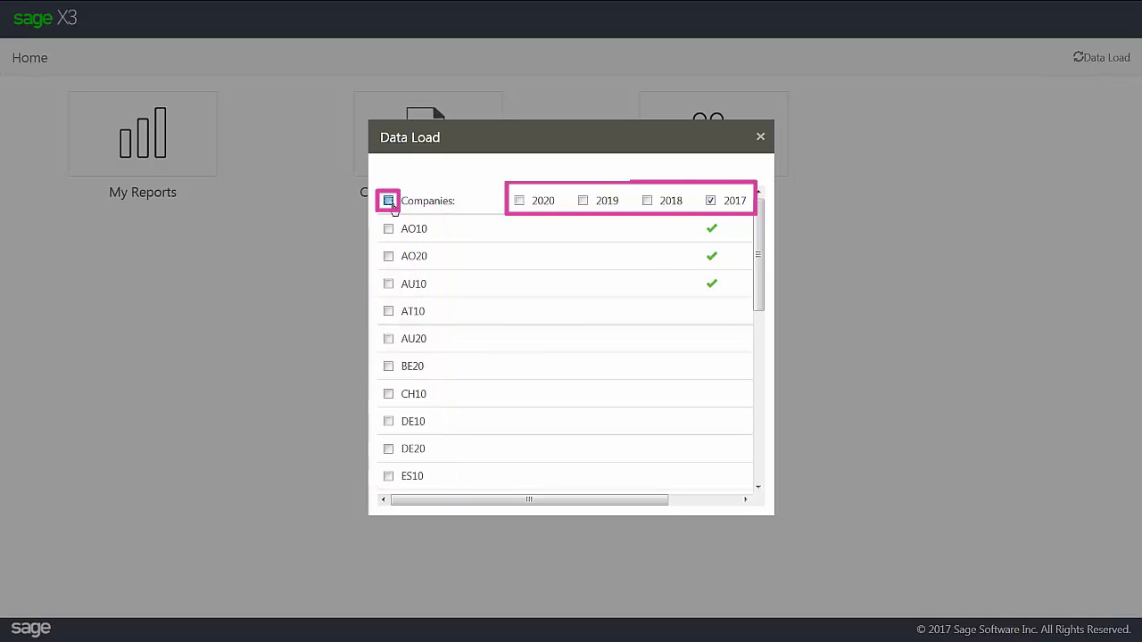
{"action": "left_click", "coordinate": [388, 257]}
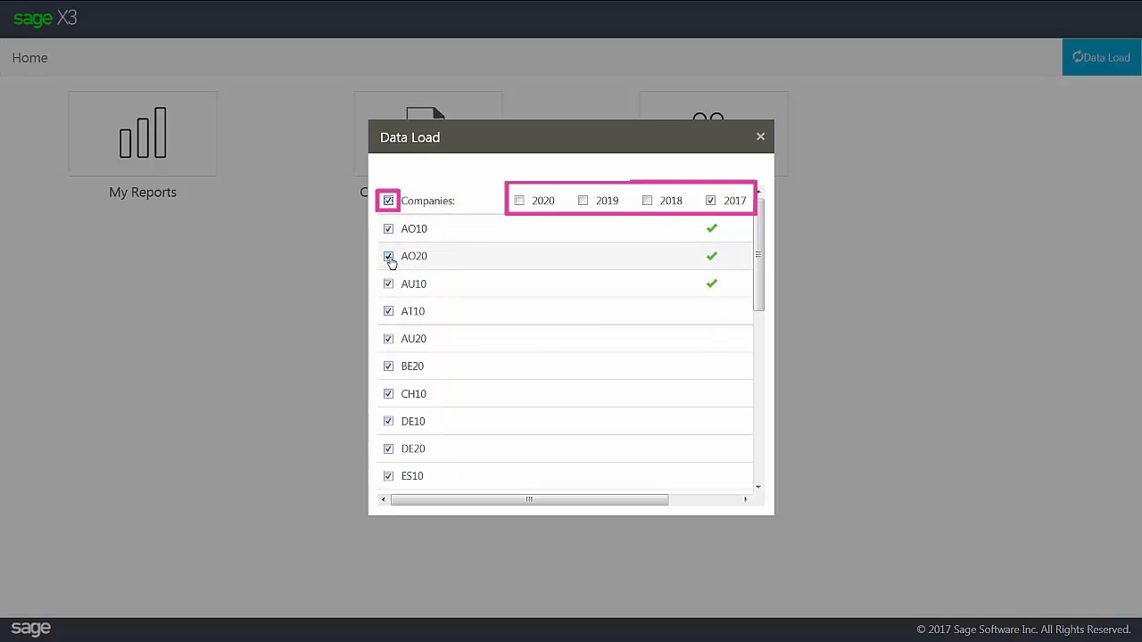
{"action": "left_click", "coordinate": [389, 230]}
{"action": "left_click", "coordinate": [388, 200]}
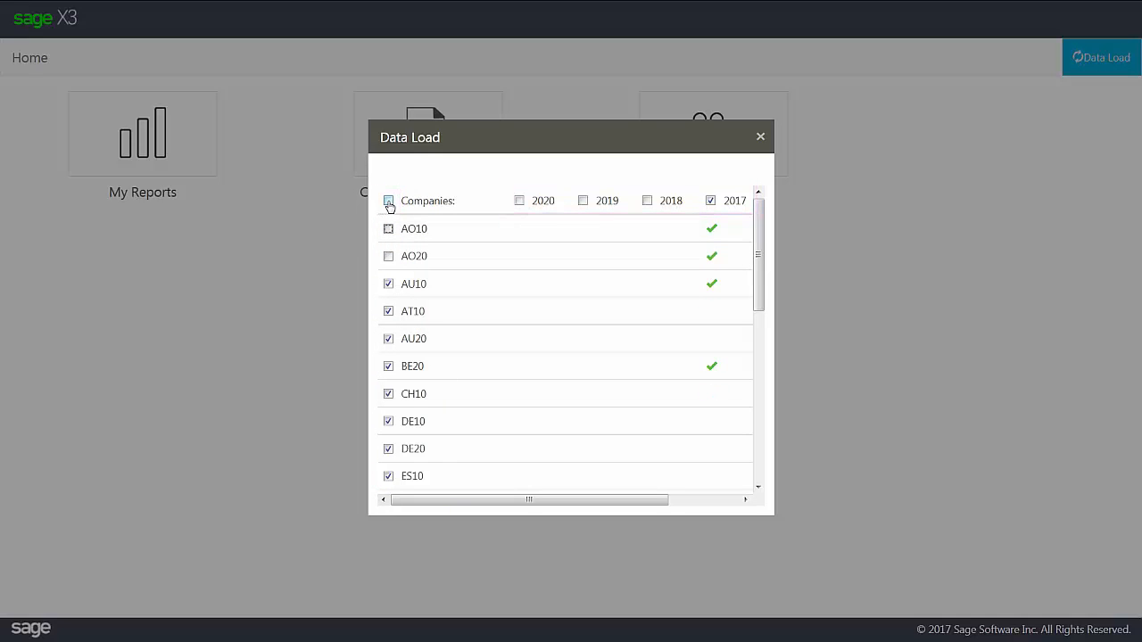
{"action": "left_click", "coordinate": [389, 202]}
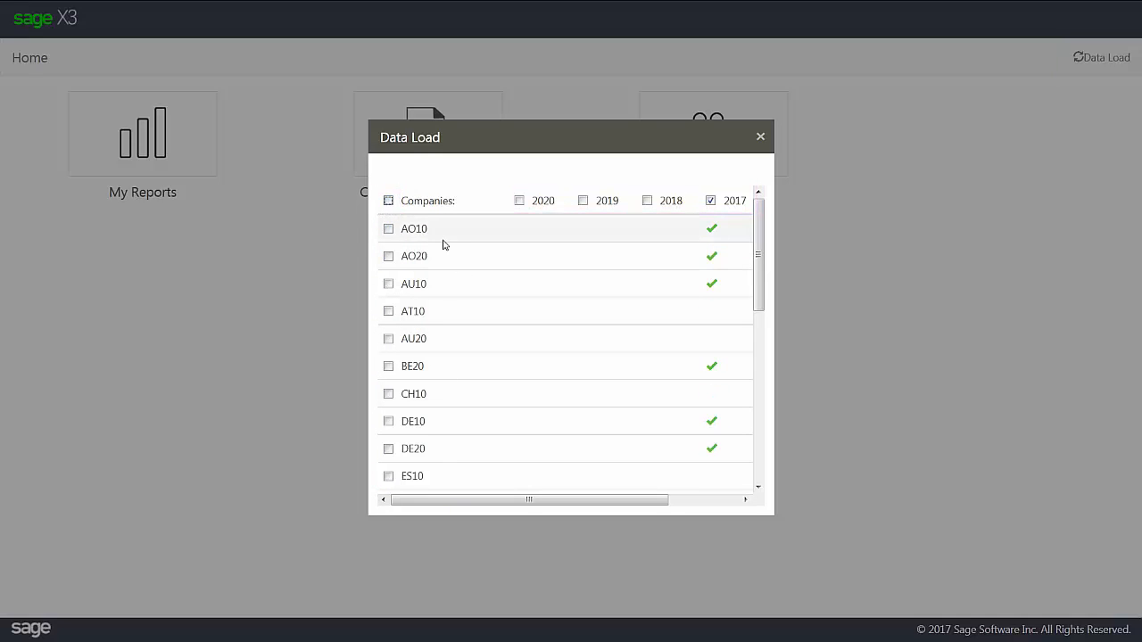
Step: Select companies NA10 and NA20 for the 2017 data load and close the data load settings
{"action": "scroll", "coordinate": [463, 312], "scroll_direction": "down", "scroll_amount": 5}
{"action": "left_click", "coordinate": [389, 326]}
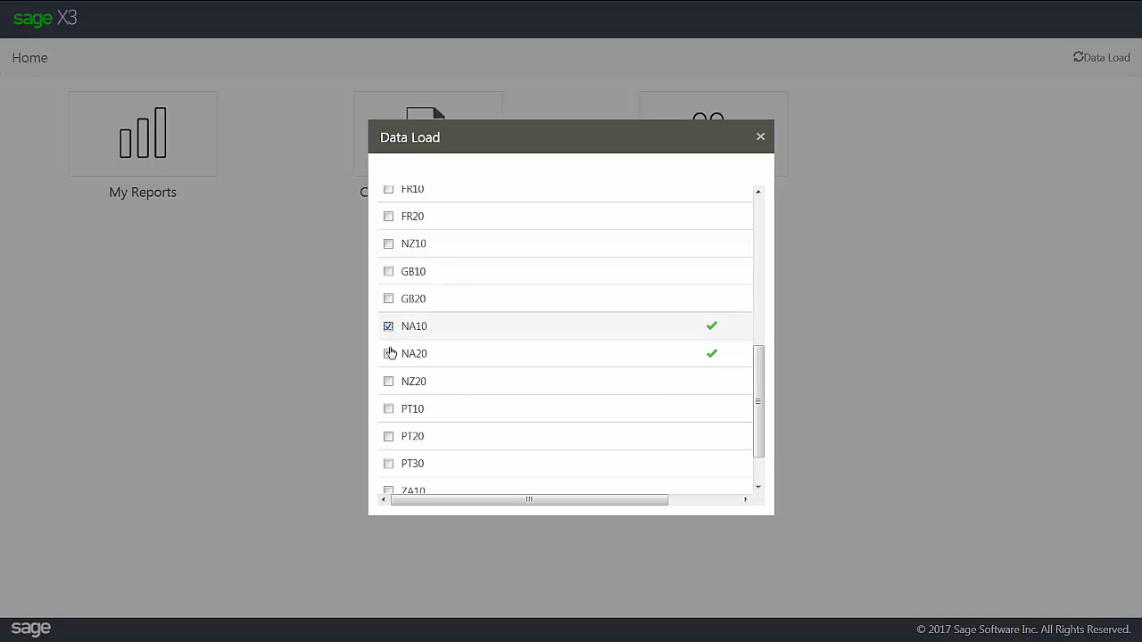
{"action": "left_click", "coordinate": [388, 355]}
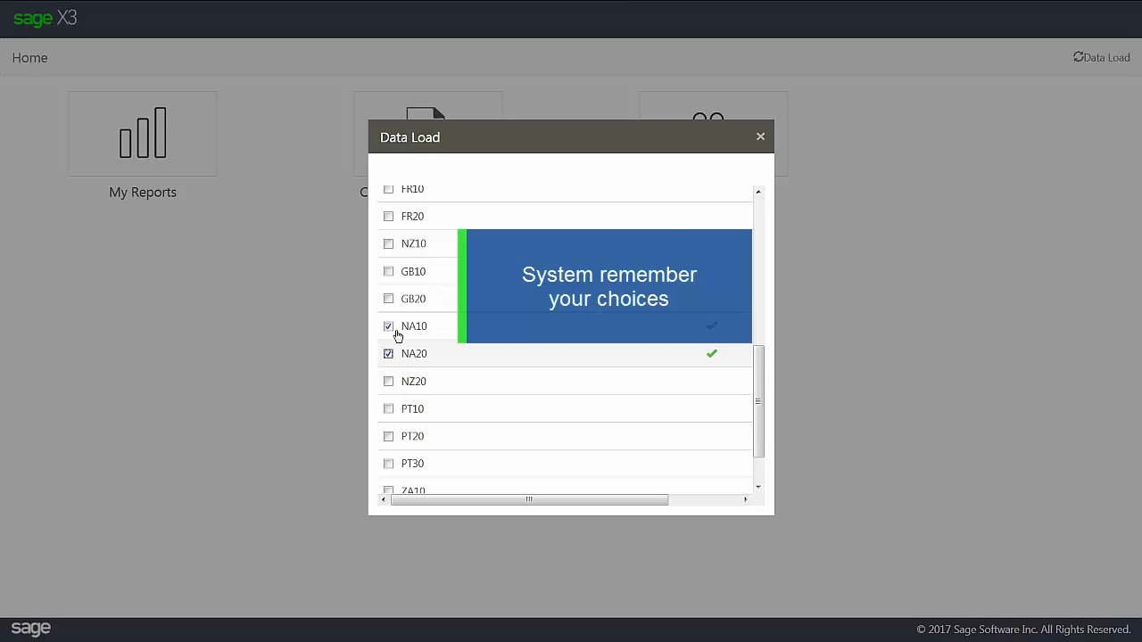
{"action": "left_click_drag", "start_coordinate": [410, 278], "coordinate": [400, 219]}
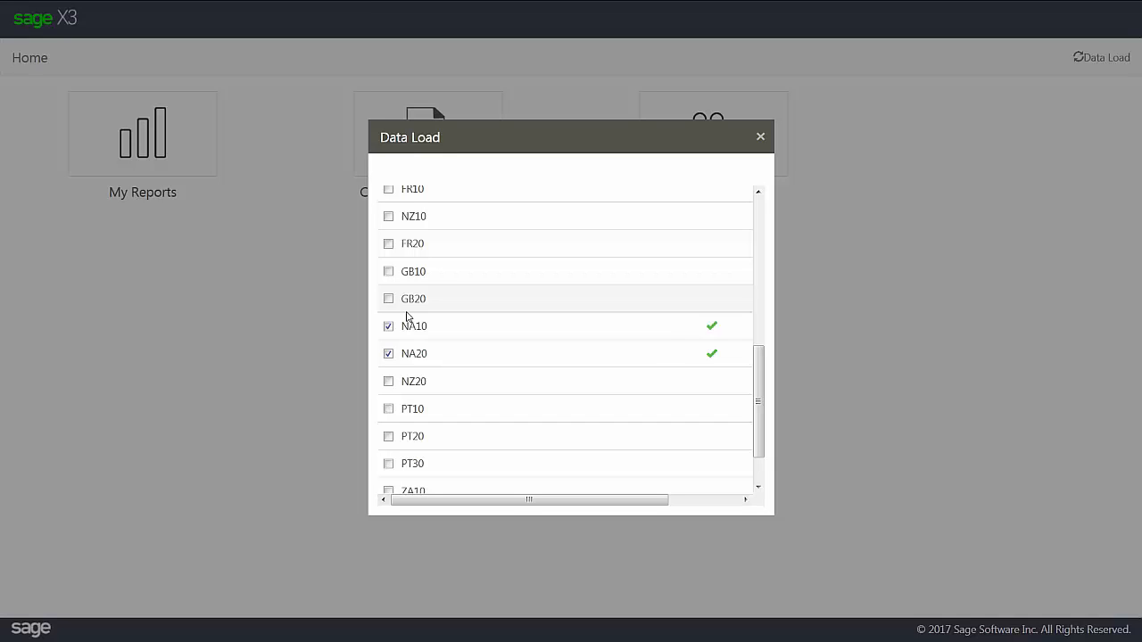
{"action": "left_click", "coordinate": [761, 139]}
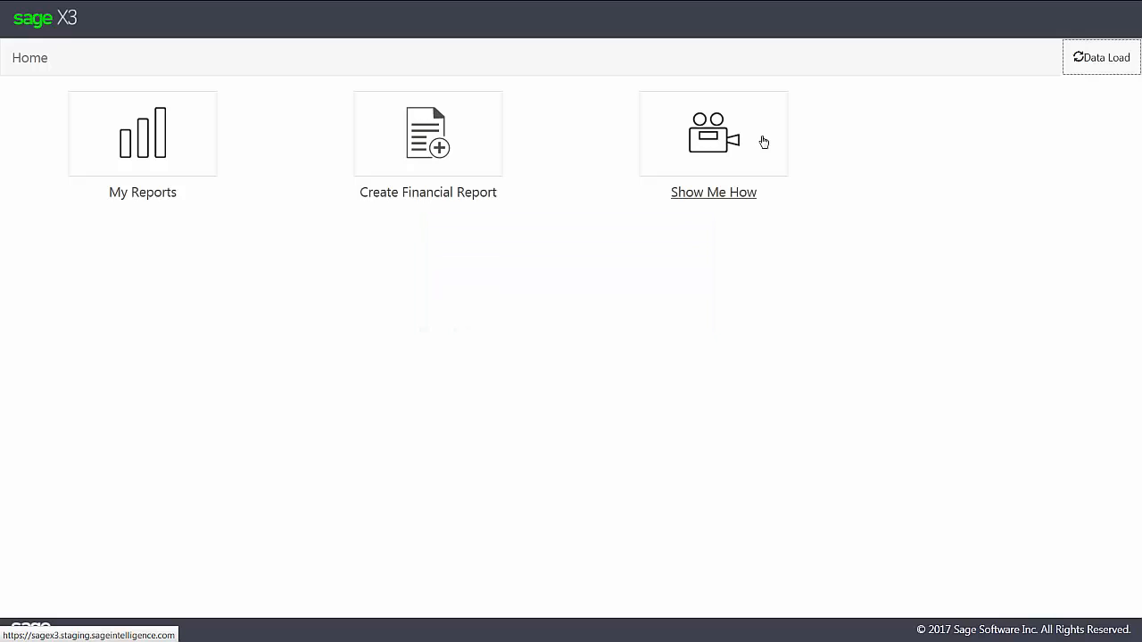
Step: Open the Financial report list in My Reports and export the BRI Balance Sheet layout, saving the .repdef file
{"action": "left_click", "coordinate": [130, 130]}
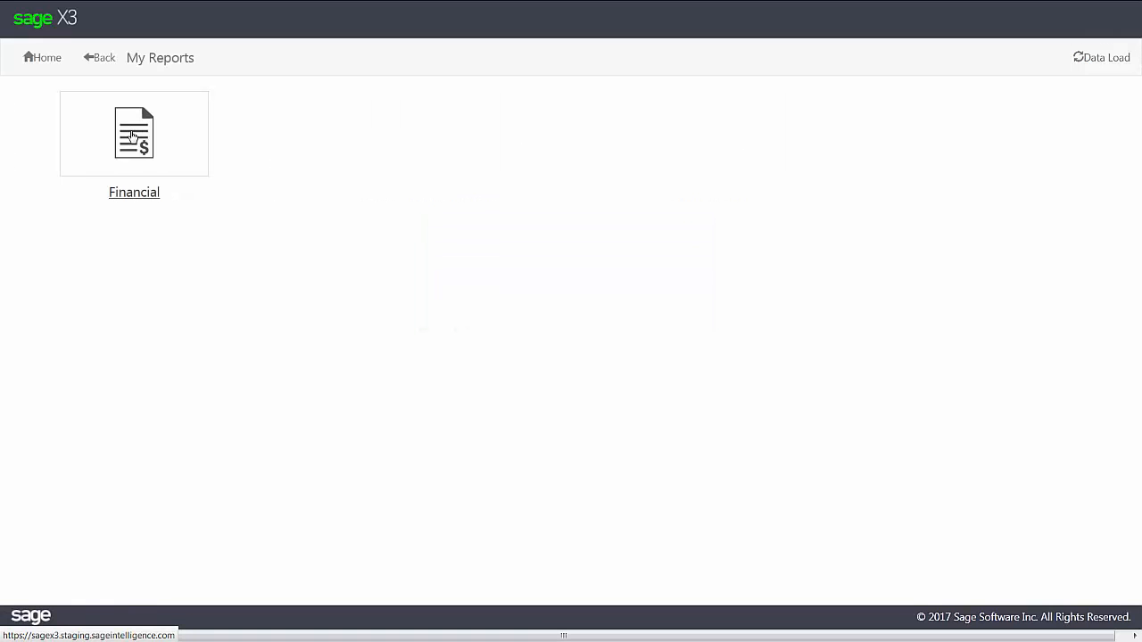
{"action": "left_click", "coordinate": [132, 134]}
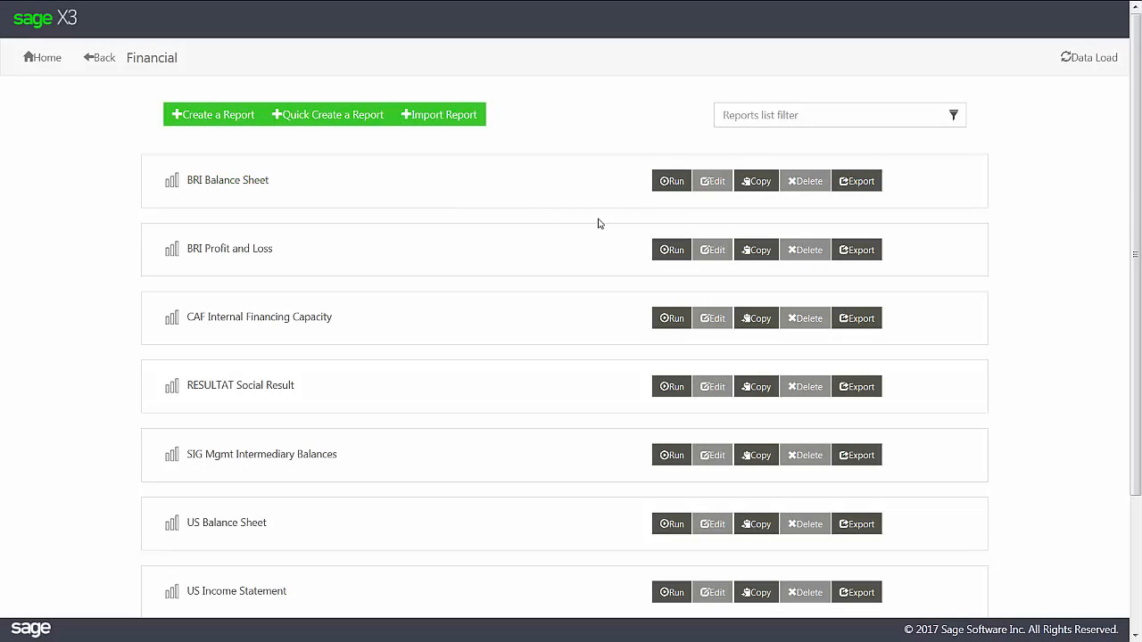
{"action": "left_click", "coordinate": [854, 181]}
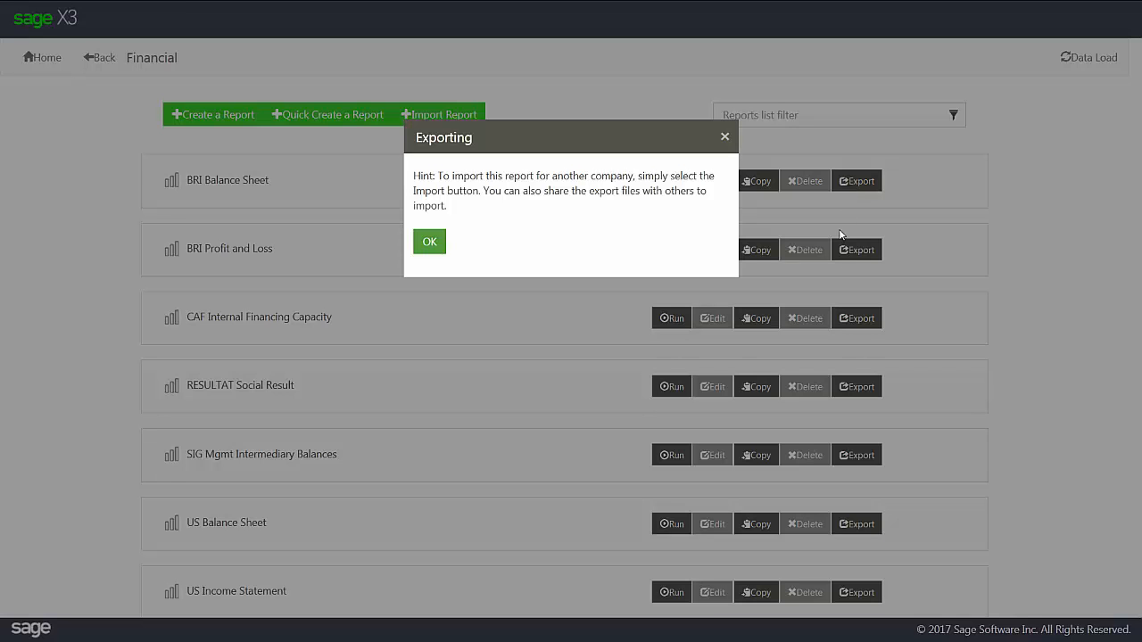
{"action": "left_click", "coordinate": [428, 241]}
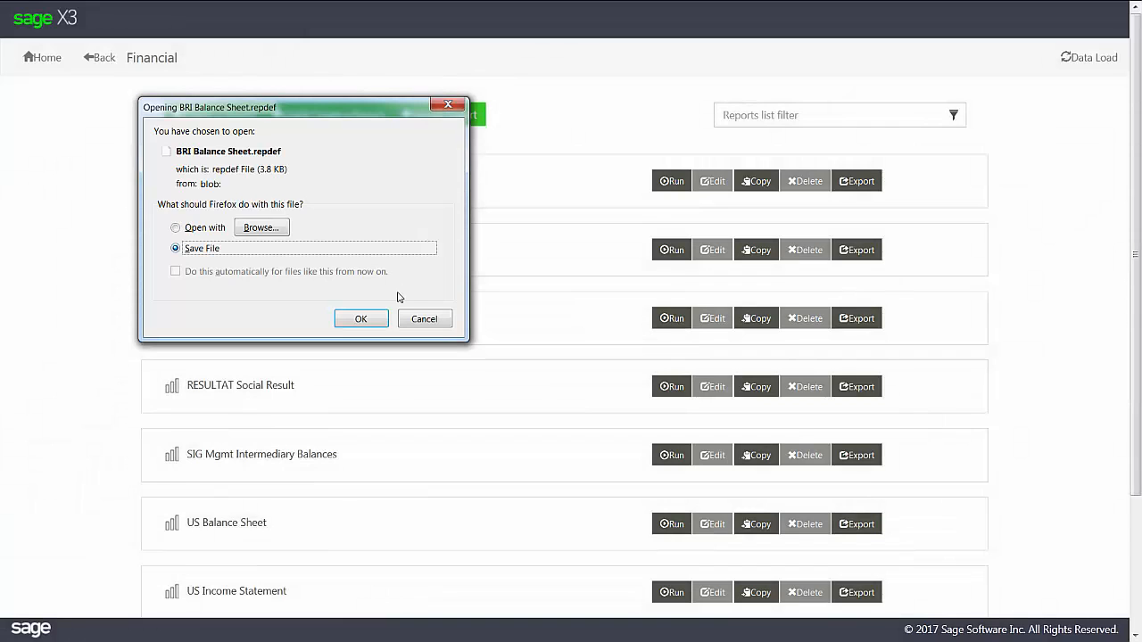
{"action": "left_click", "coordinate": [358, 320]}
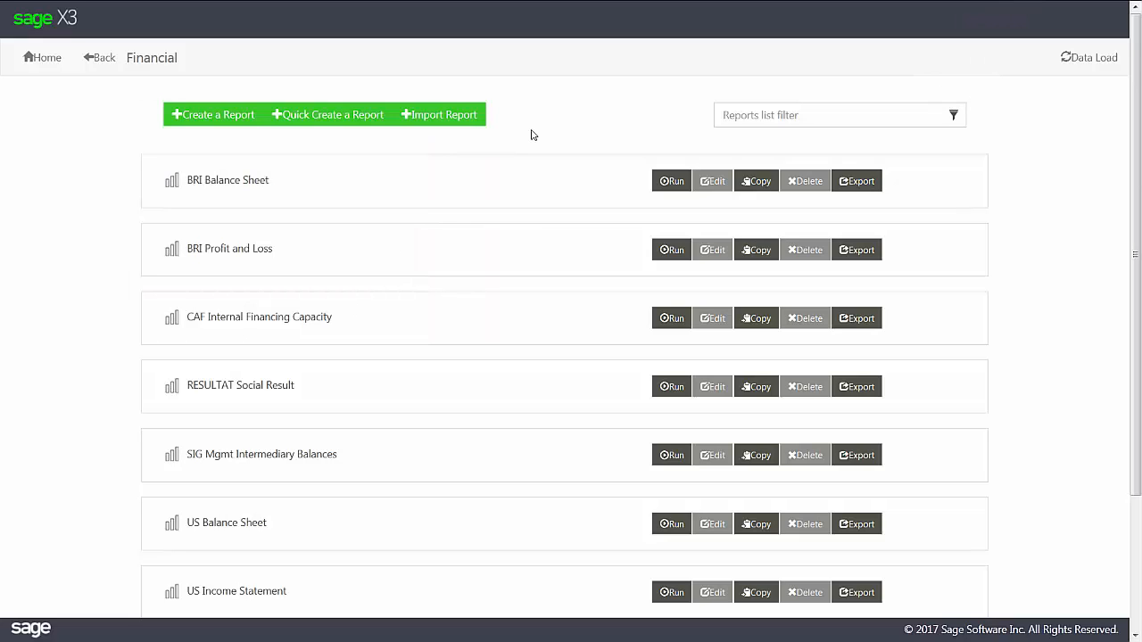
Step: Start importing a report layout and cancel the file selection
{"action": "left_click", "coordinate": [444, 124]}
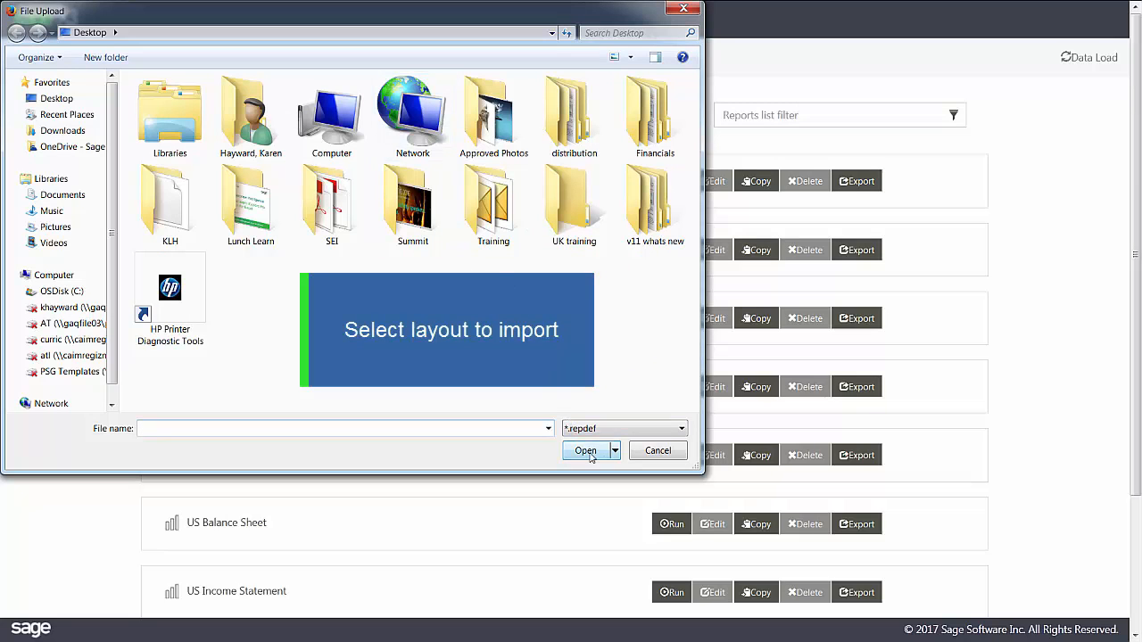
{"action": "left_click", "coordinate": [659, 451]}
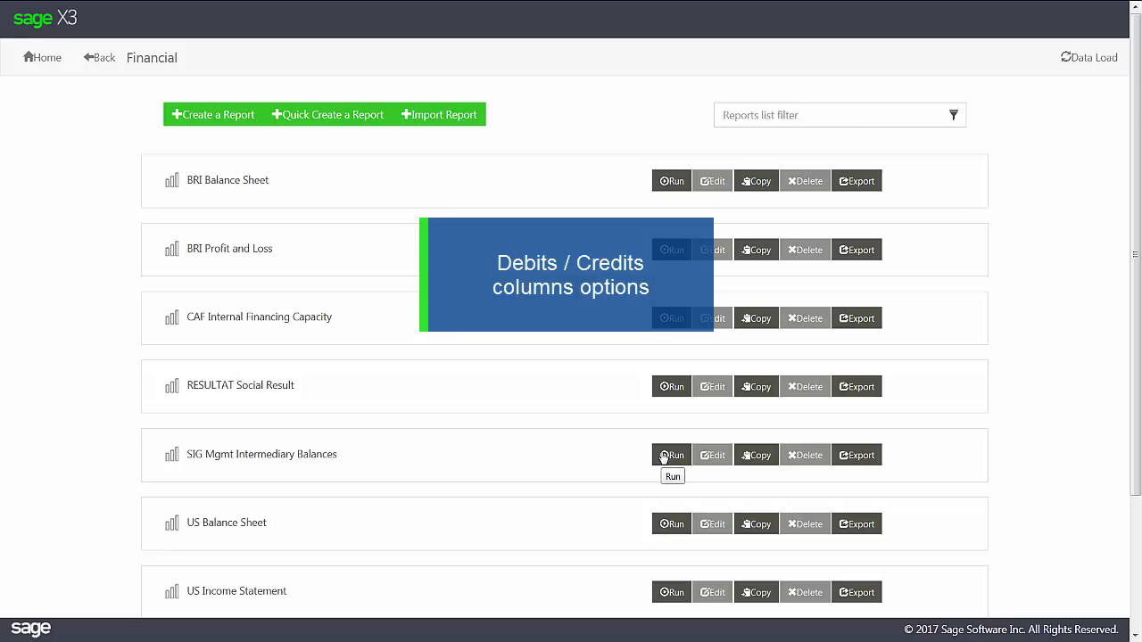
Step: Open the US Trial Balance report for editing and set its Debits column to Opening Balance, showing only Debit balances
{"action": "scroll", "coordinate": [680, 491], "scroll_direction": "down", "scroll_amount": 3}
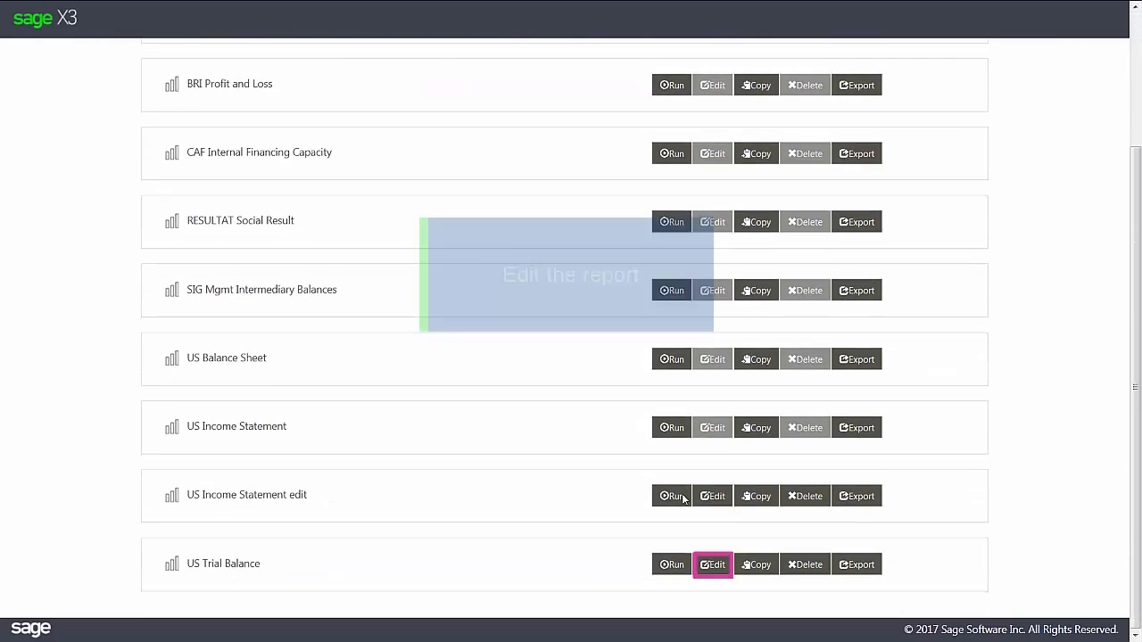
{"action": "left_click", "coordinate": [710, 568]}
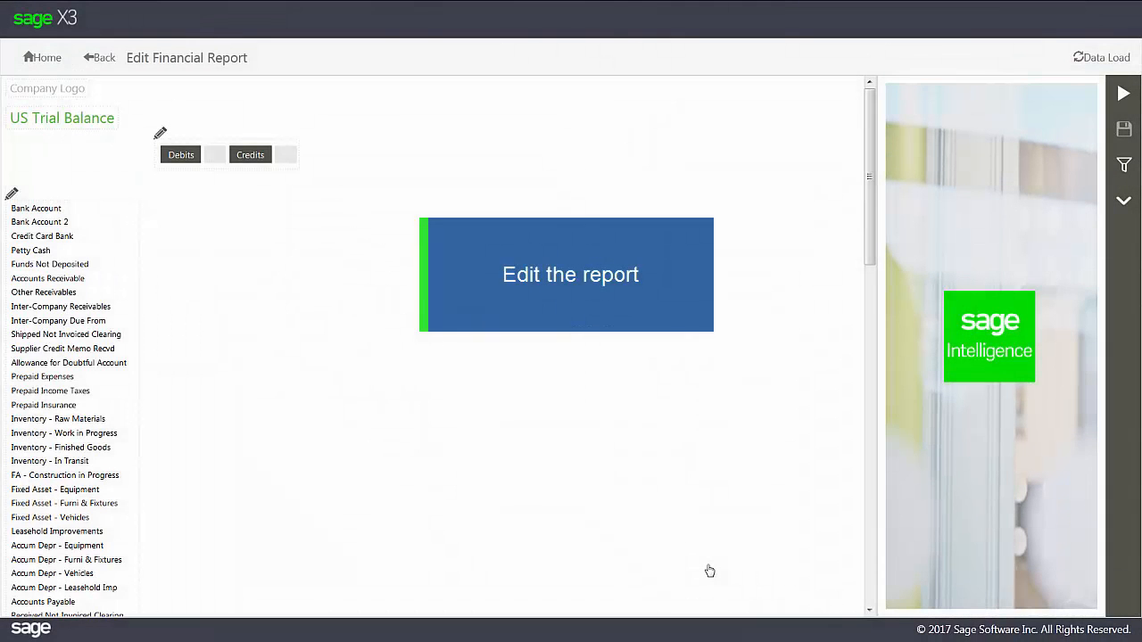
{"action": "left_click", "coordinate": [182, 157]}
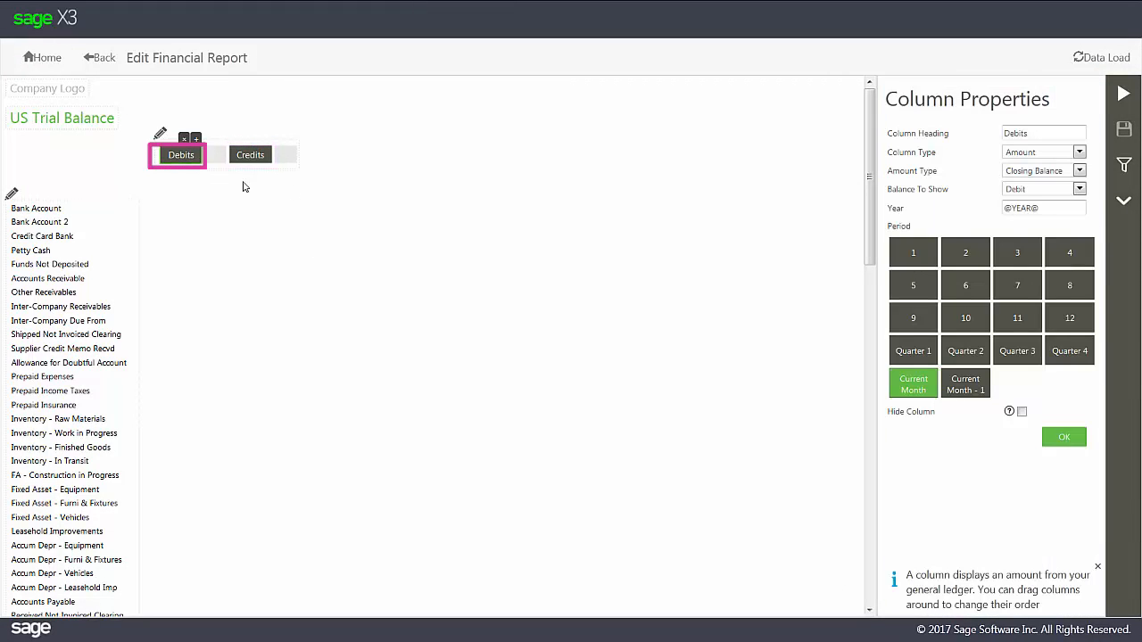
{"action": "left_click", "coordinate": [1078, 172]}
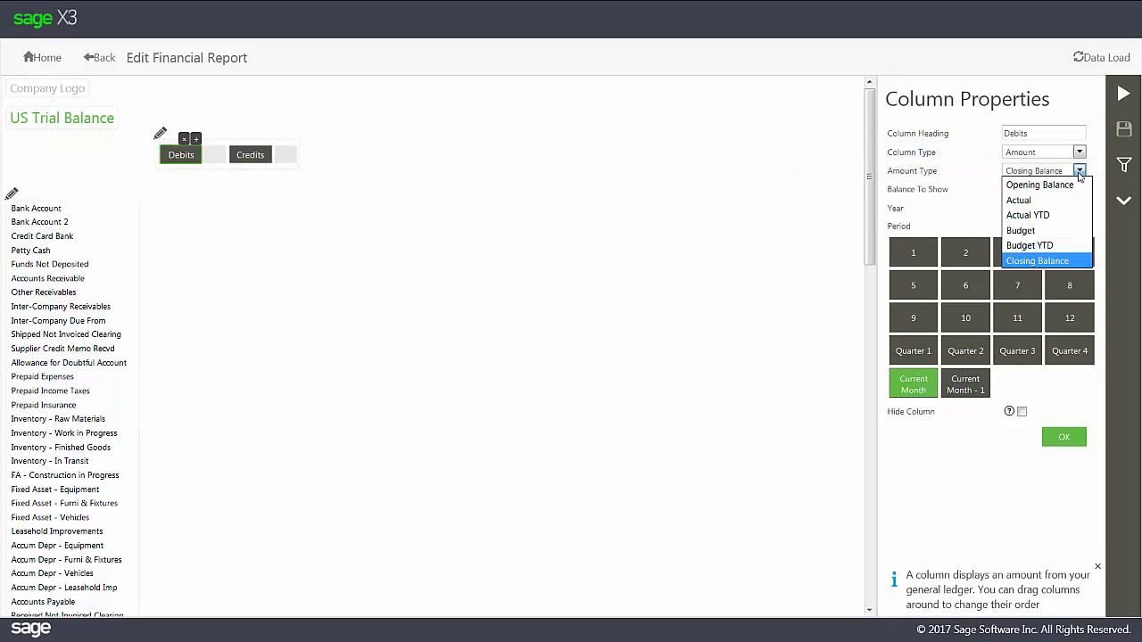
{"action": "left_click", "coordinate": [1072, 186]}
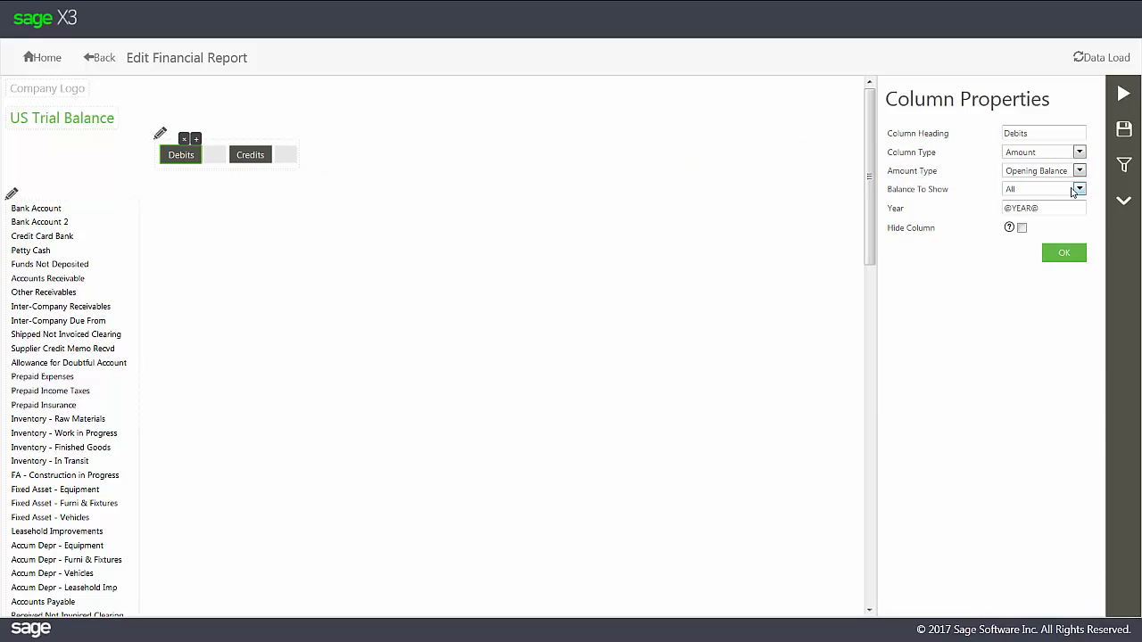
{"action": "left_click", "coordinate": [1079, 189]}
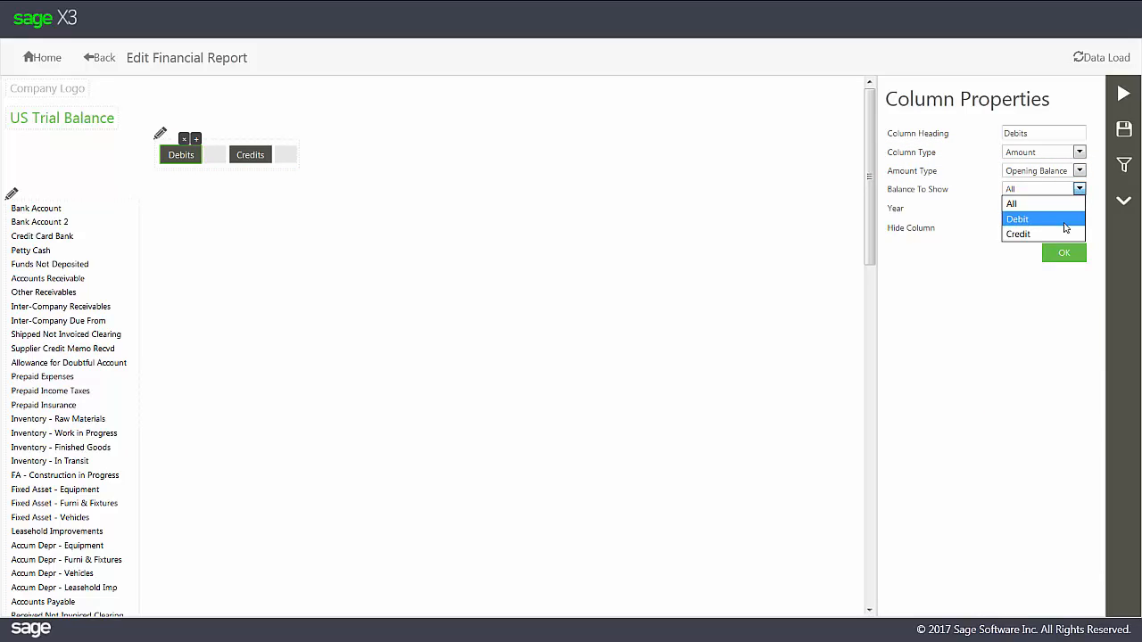
{"action": "left_click", "coordinate": [1065, 220]}
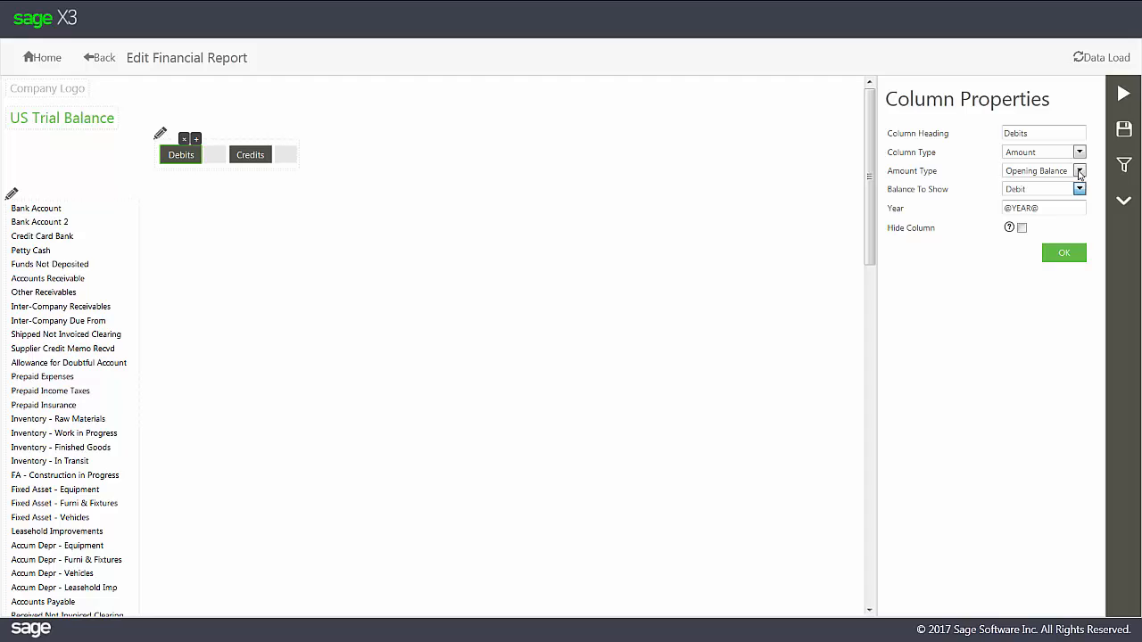
Step: Set the Debits column's amount type to Closing Balance
{"action": "left_click", "coordinate": [1078, 172]}
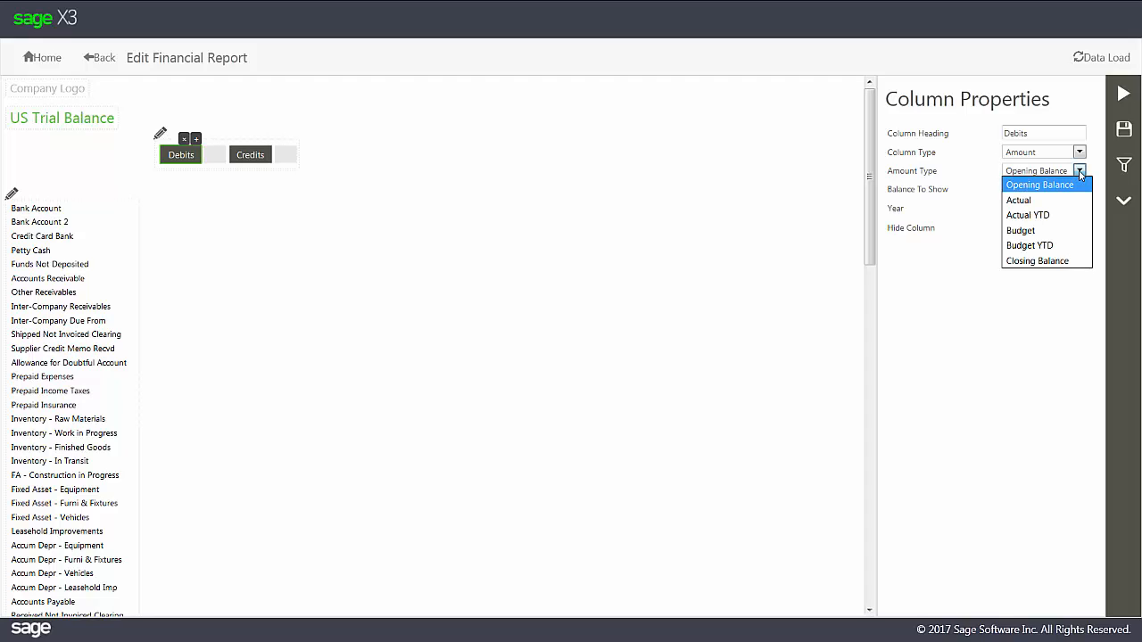
{"action": "left_click", "coordinate": [1062, 260]}
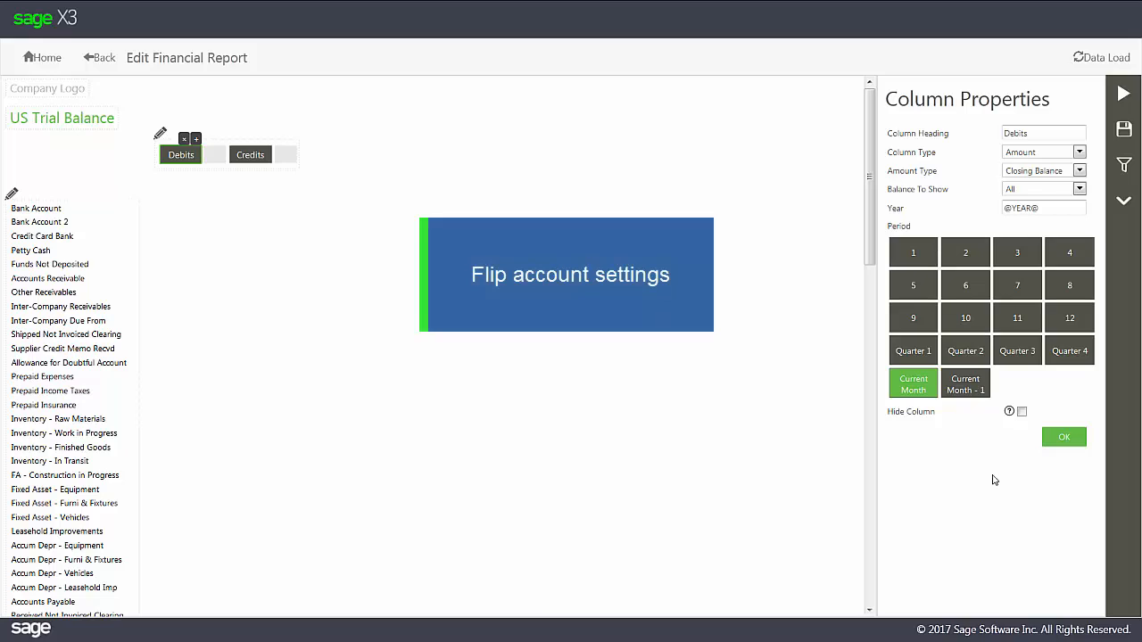
Step: Examine the inclusion options of the Bank Account row and leave the US Trial Balance report without saving
{"action": "left_click", "coordinate": [40, 209]}
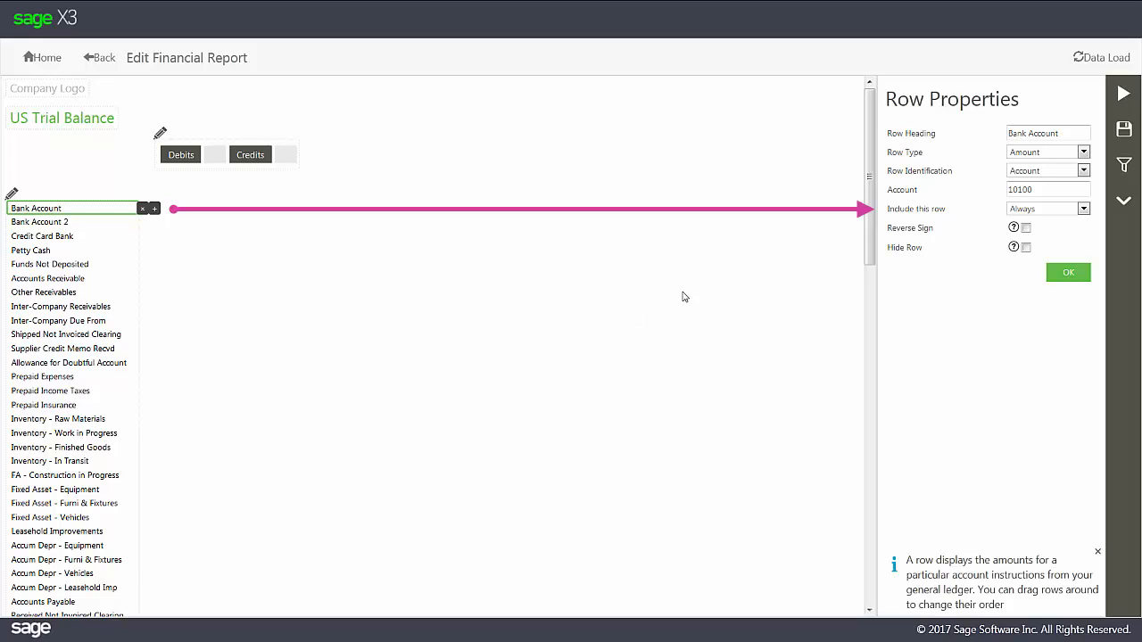
{"action": "left_click", "coordinate": [1083, 209]}
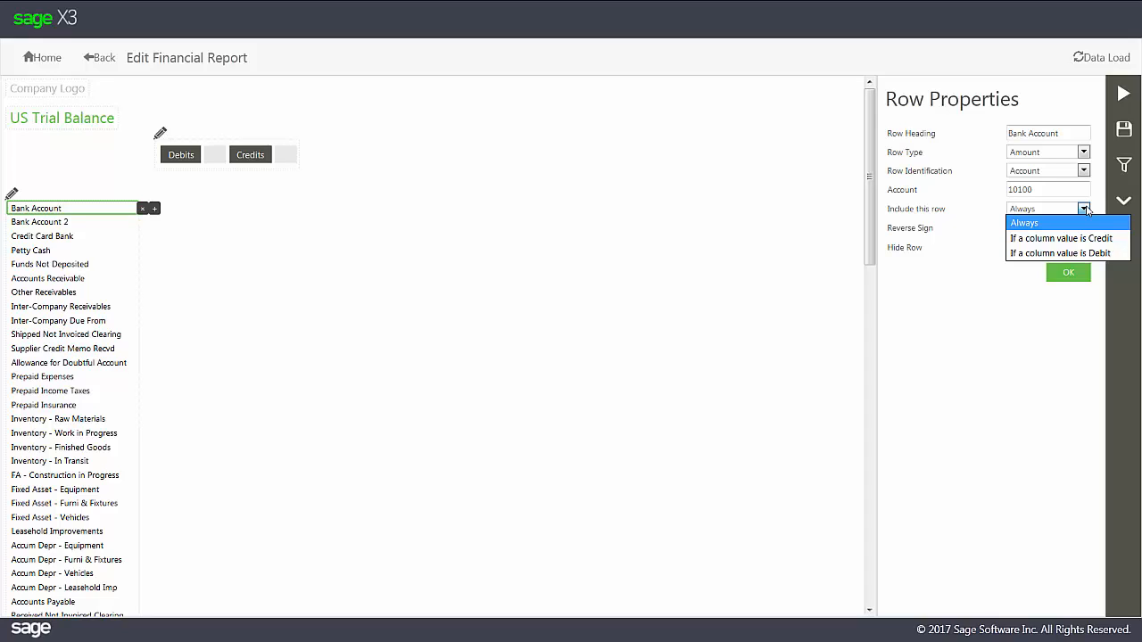
{"action": "left_click", "coordinate": [1072, 280]}
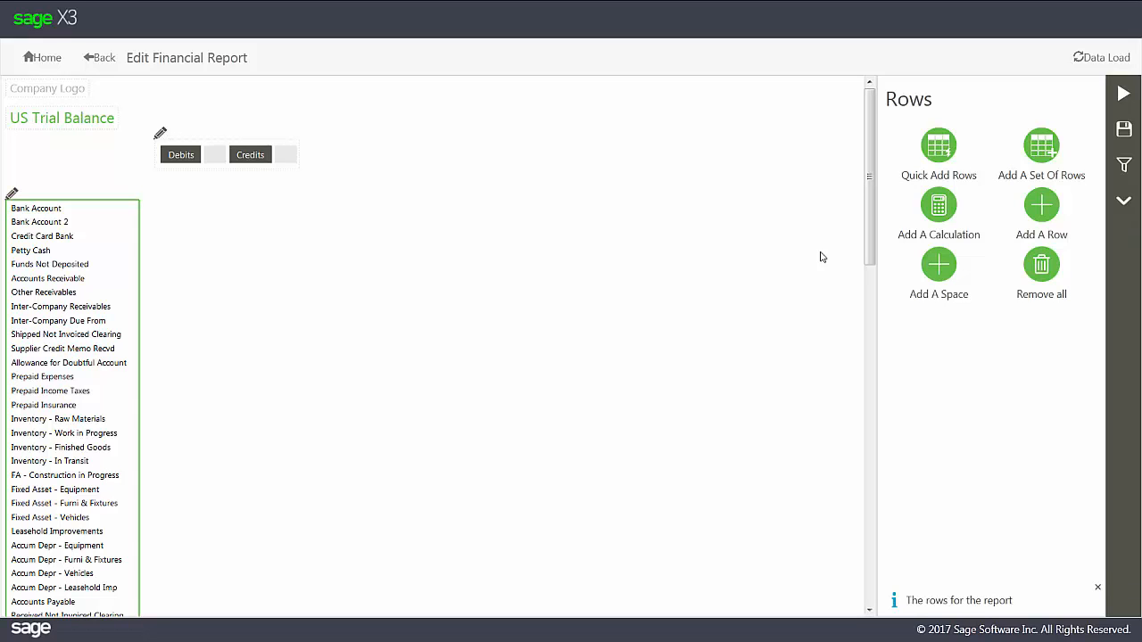
{"action": "left_click", "coordinate": [98, 58]}
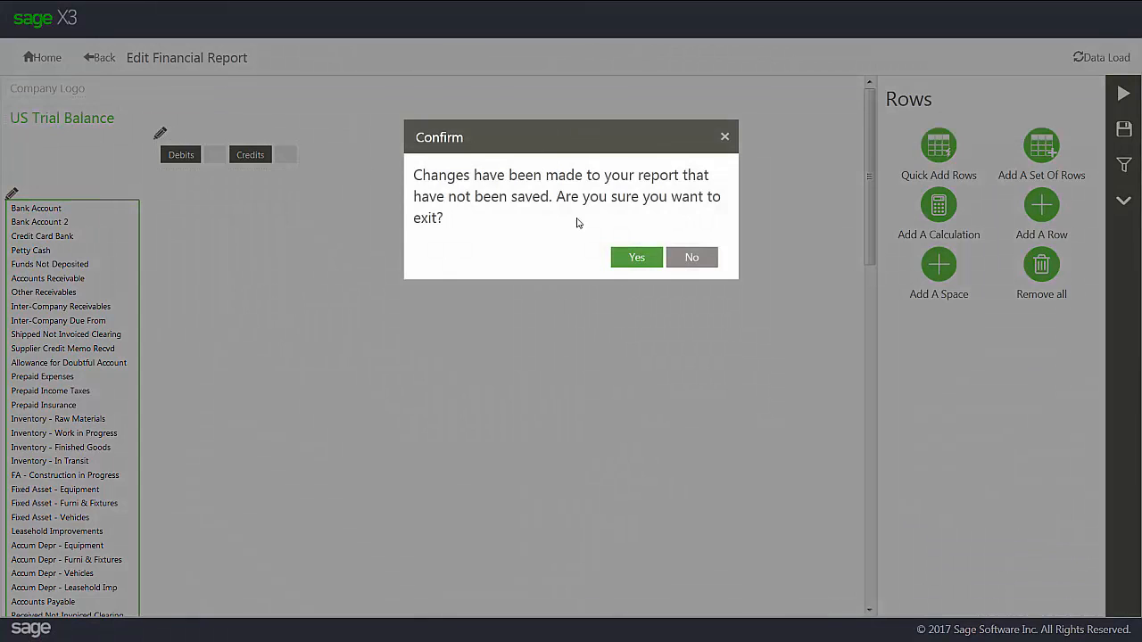
{"action": "left_click", "coordinate": [637, 259]}
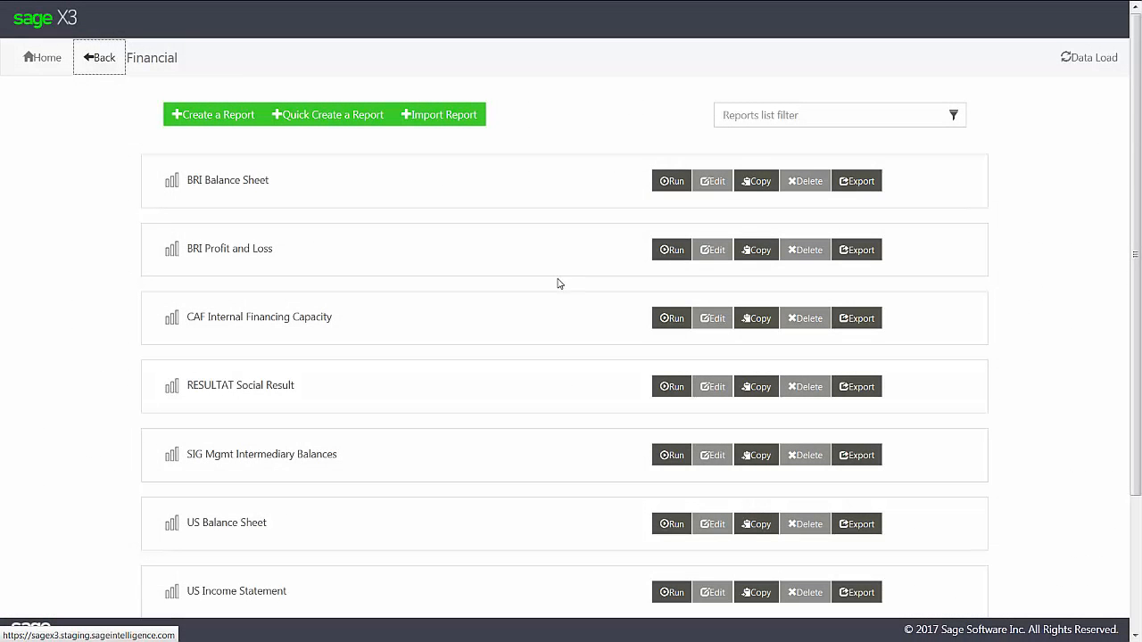
Step: Open the US Income Statement edit report for editing and display its report filters
{"action": "scroll", "coordinate": [559, 283], "scroll_direction": "down", "scroll_amount": 2}
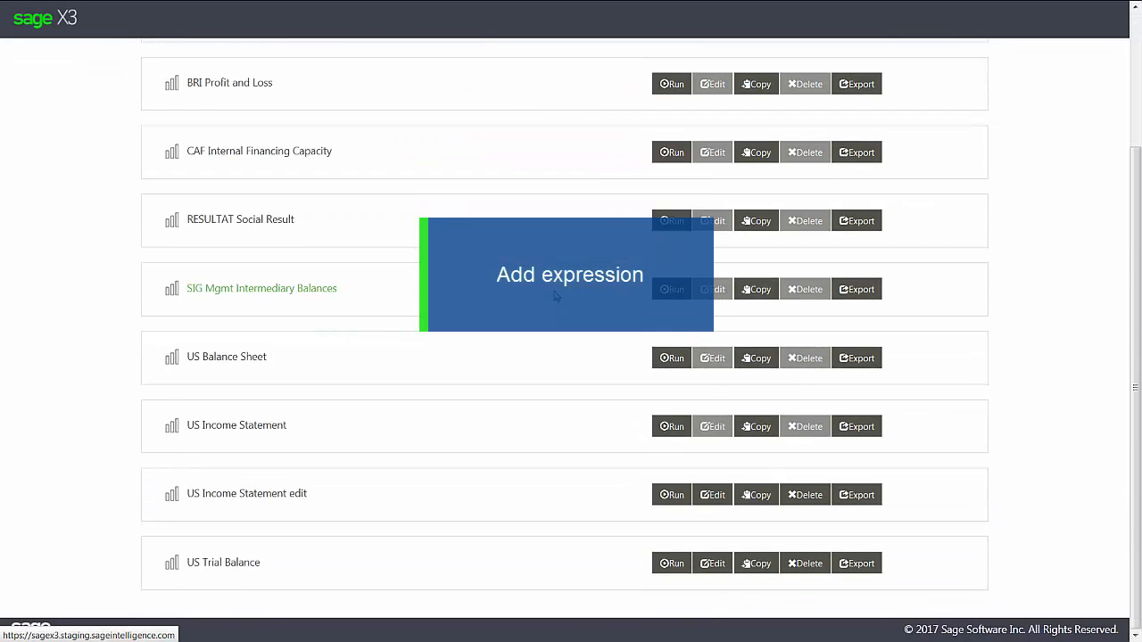
{"action": "left_click", "coordinate": [697, 499]}
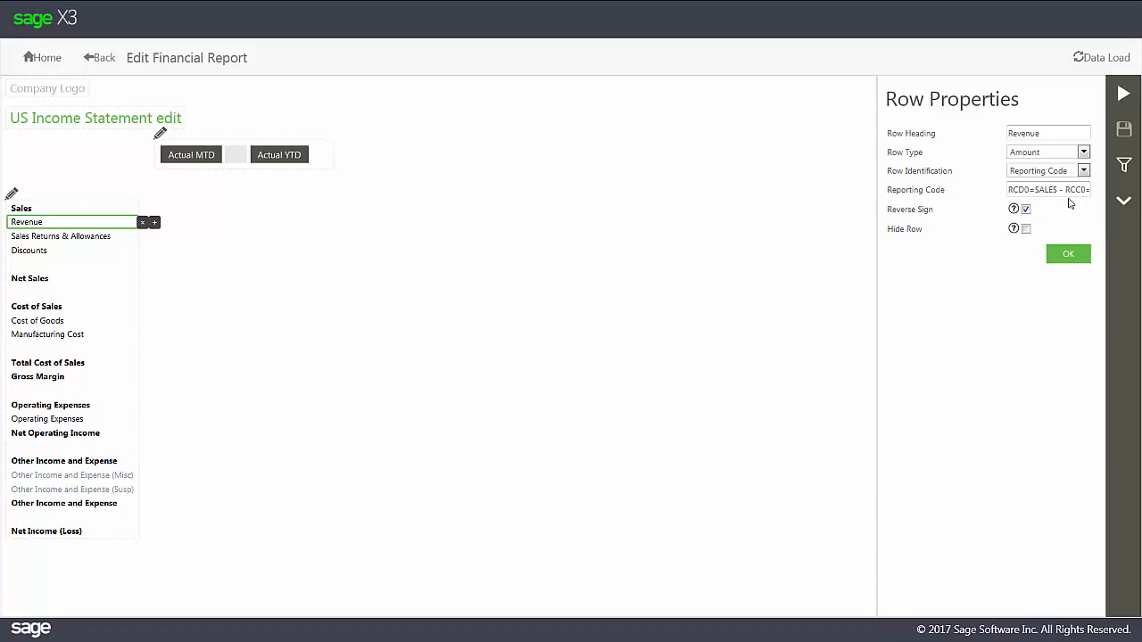
{"action": "left_click", "coordinate": [1123, 168]}
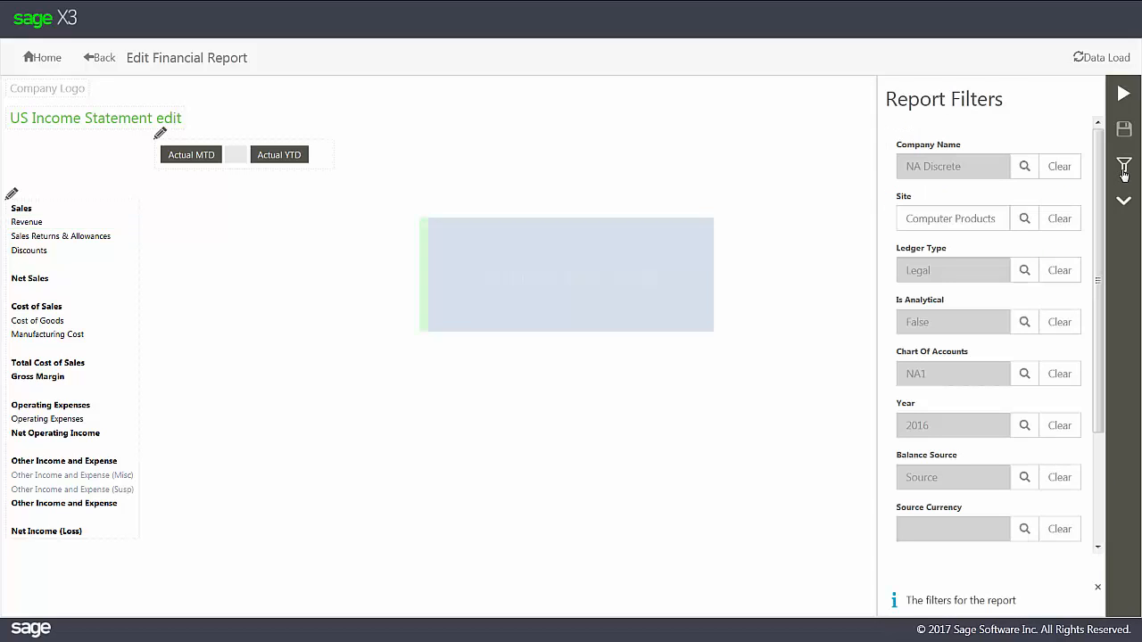